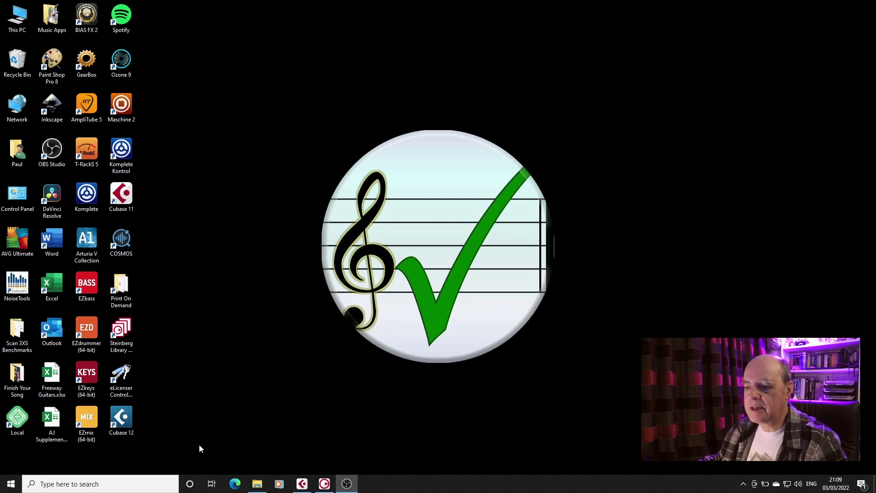
Step: Bring Cubase's 2022 mix template project into view and open the Colorize track-colour palette
mouse_move(307, 483)
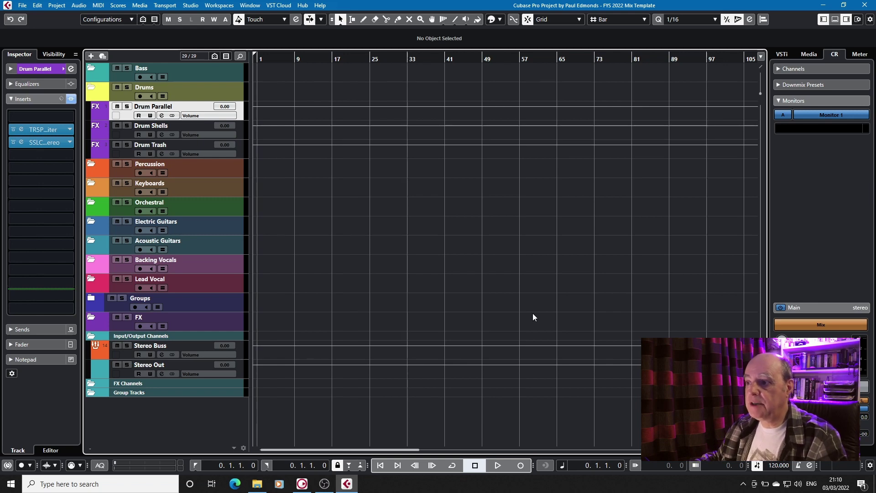
left_click(500, 19)
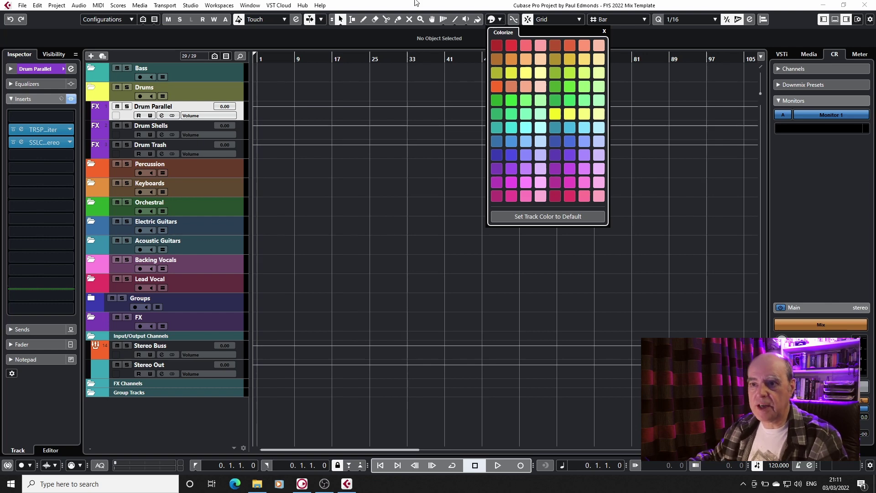
Step: Export the PDE Profile from the Profile Manager as 'PDE 2022-C11'
left_click(40, 7)
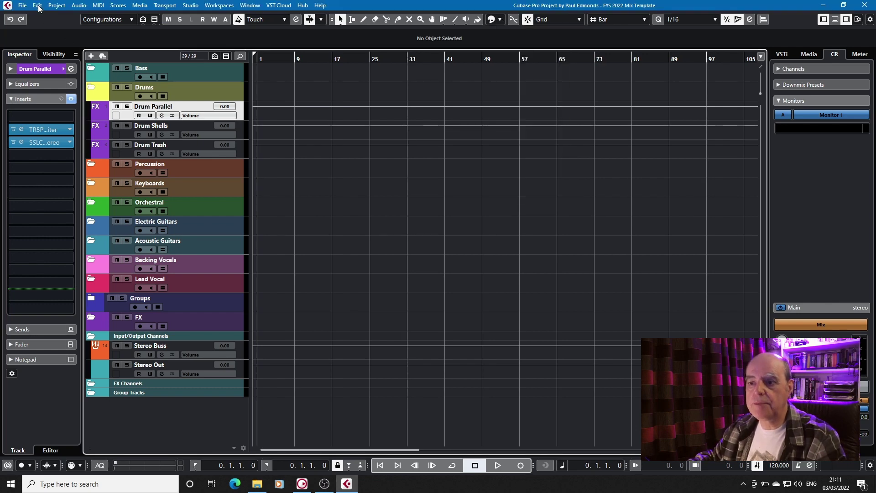
left_click(40, 7)
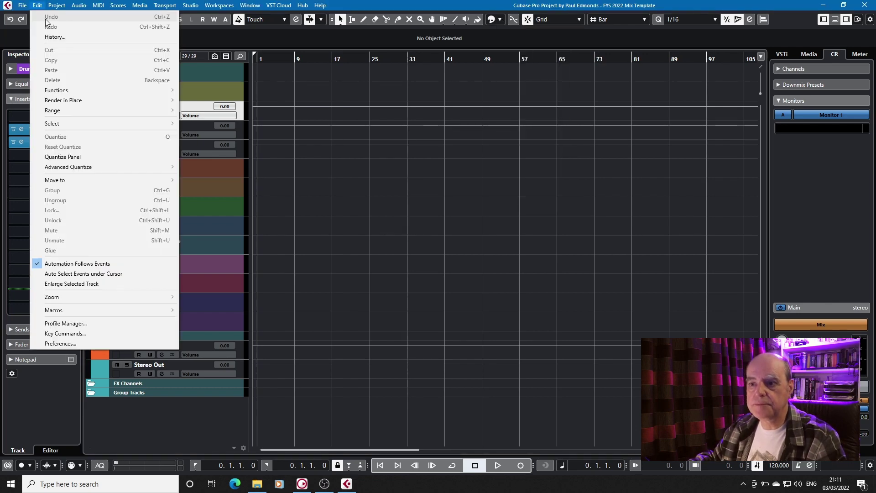
left_click(98, 325)
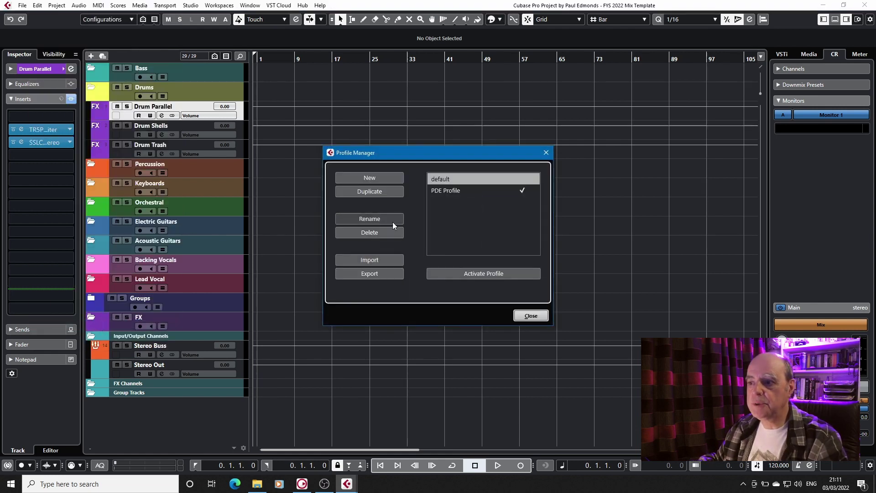
left_click(457, 190)
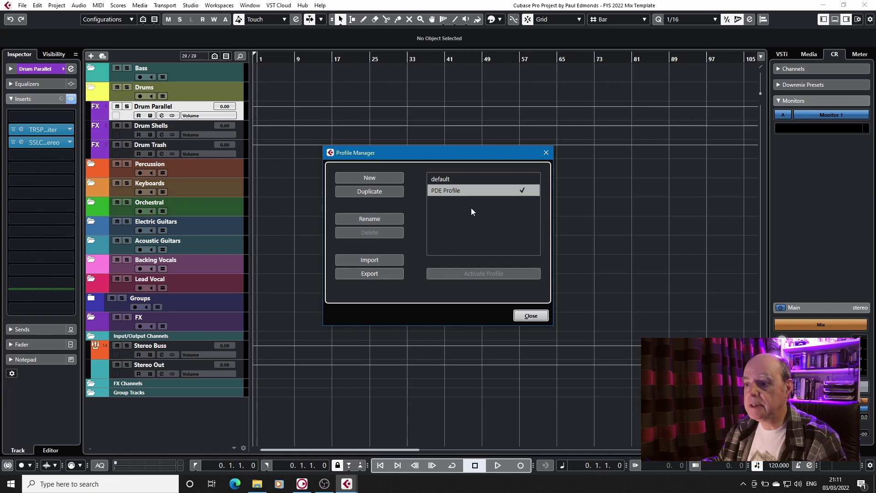
left_click(395, 272)
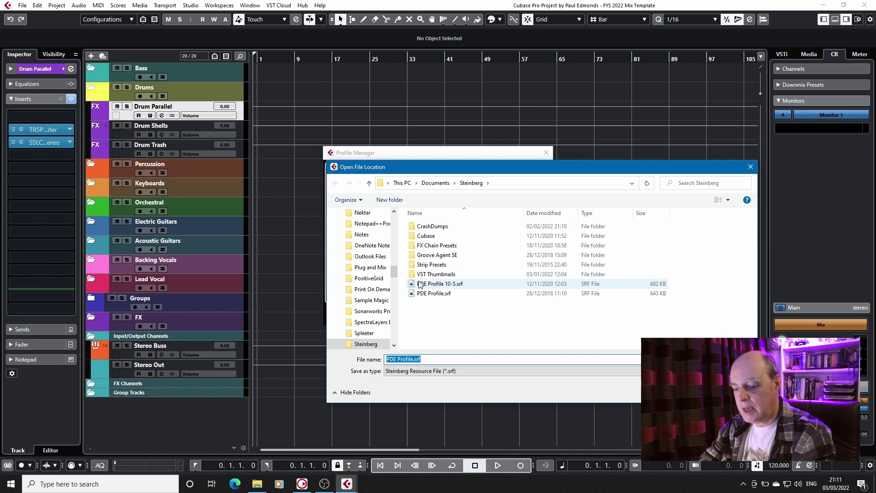
type("PDE")
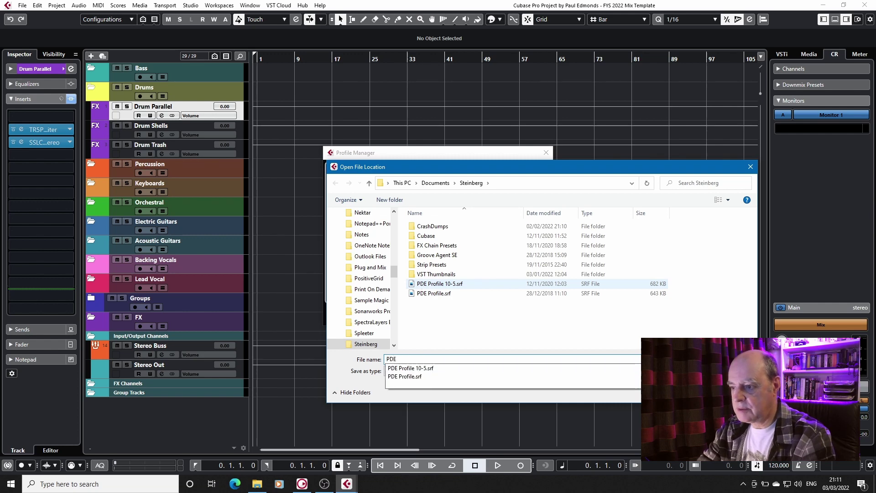
type(" 202")
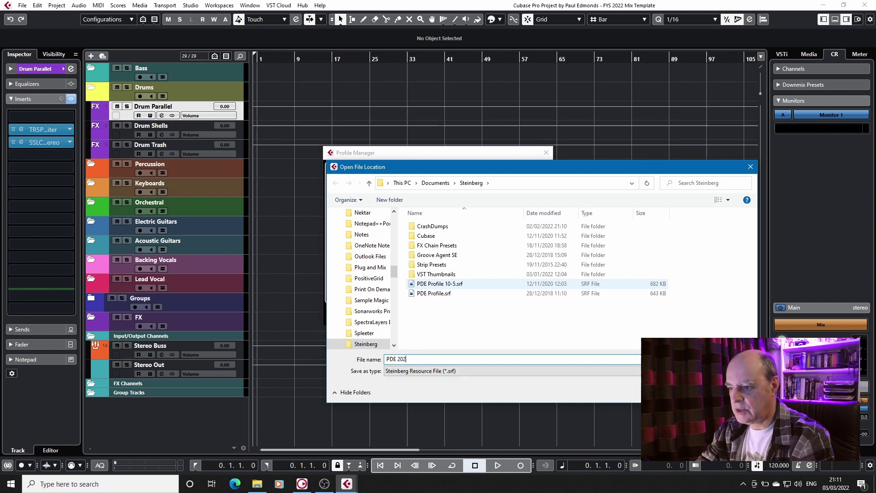
type("2-C1")
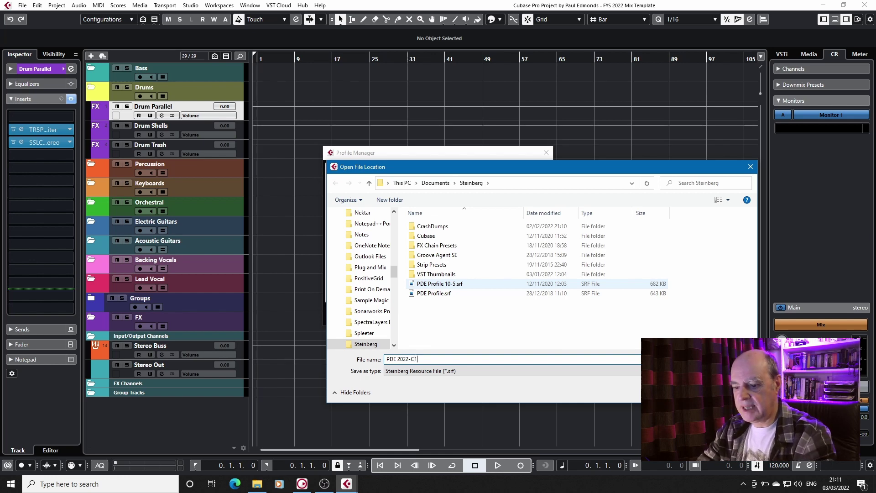
type("1")
key("Return")
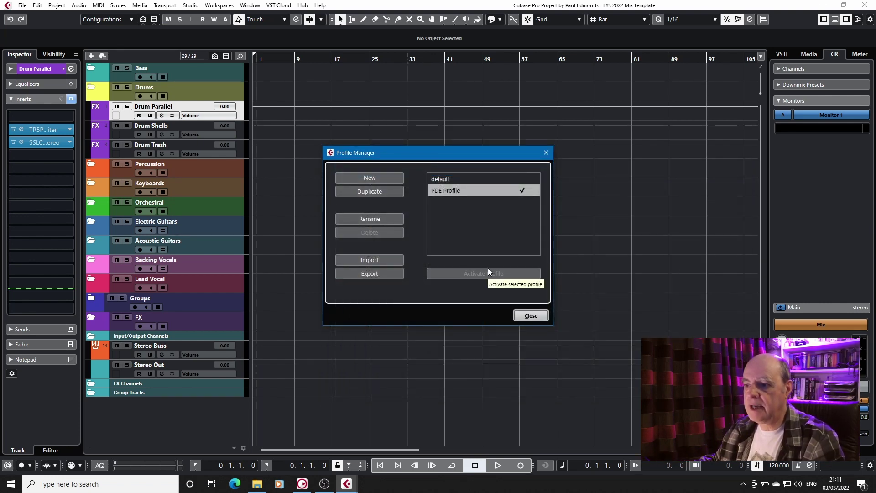
Step: Cancel a profile import without choosing a file and close the Profile Manager
left_click(370, 260)
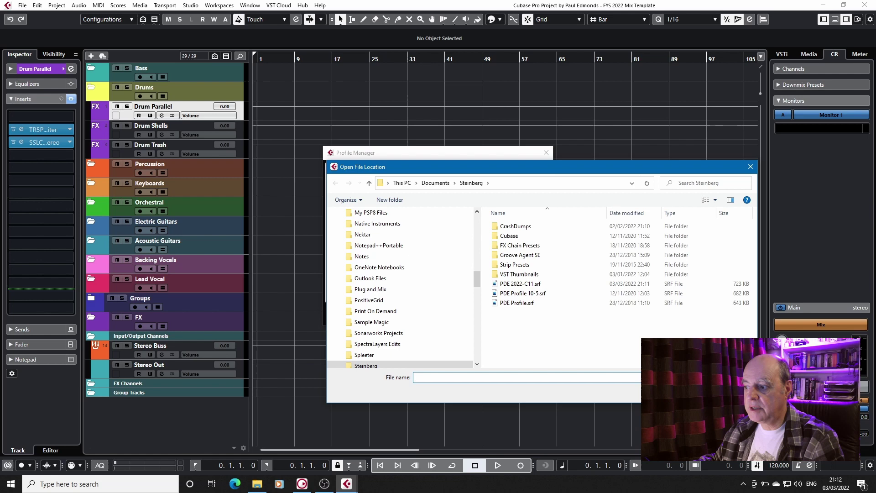
key("Escape")
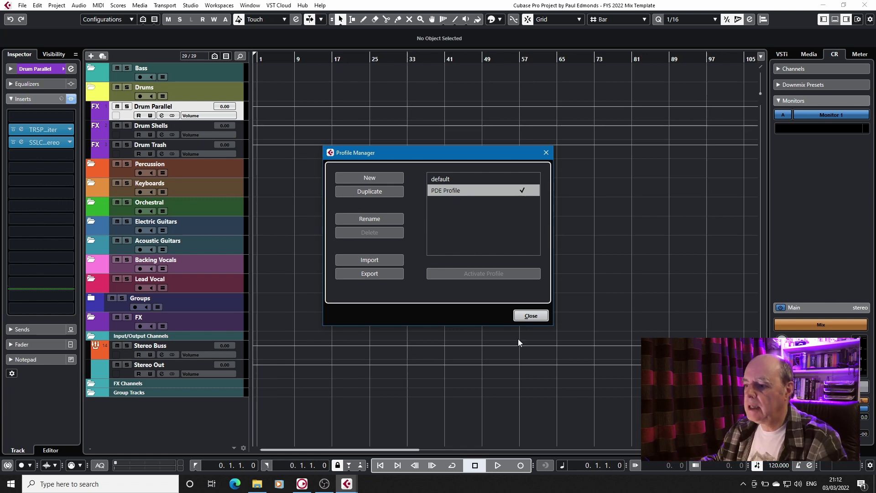
left_click(531, 315)
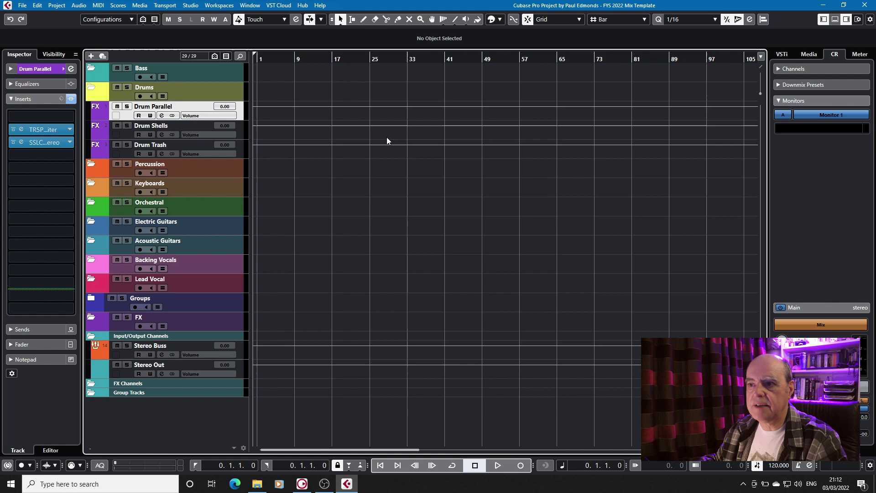
Step: Open the VST Plug-in Manager and reveal its five VST 2 plug-in folder paths
left_click(188, 6)
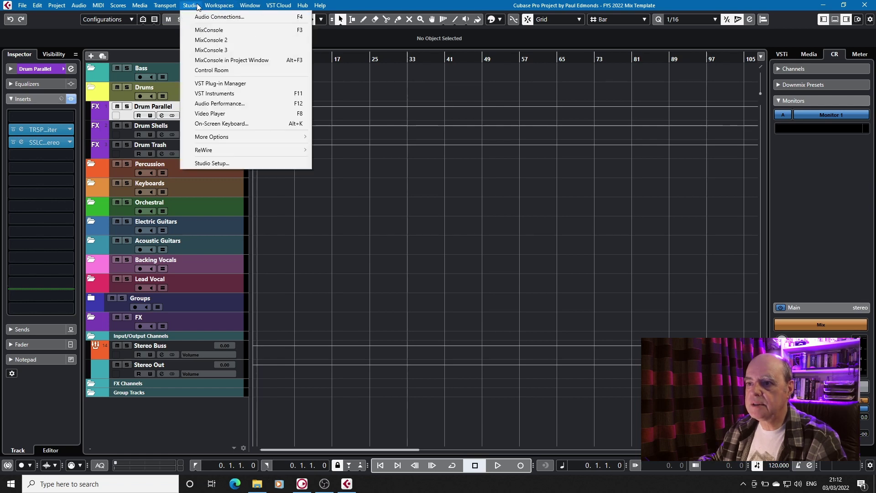
left_click(213, 83)
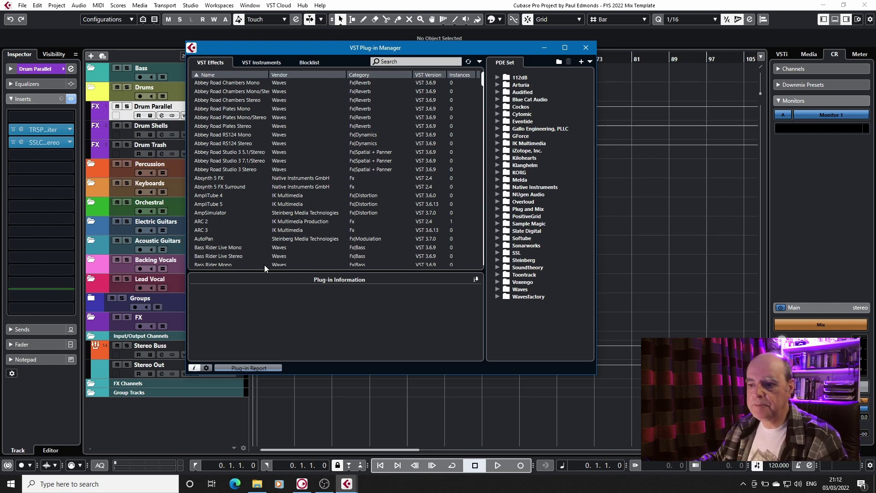
left_click(206, 368)
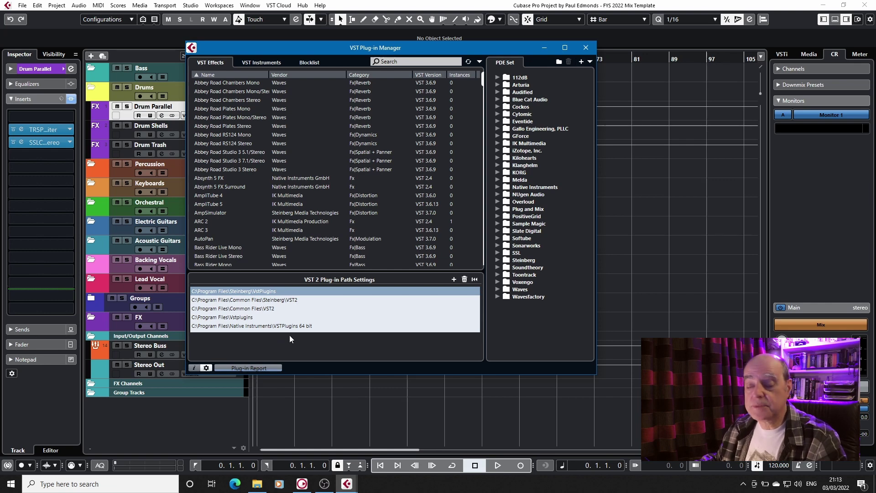
Step: Save a plug-in report as 'Plug-in report.txt' in Documents\Steinberg
left_click(265, 369)
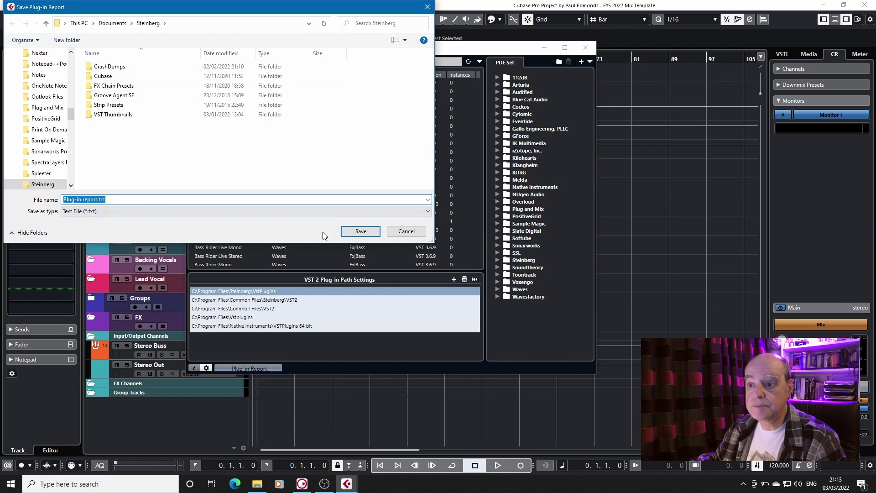
left_click(360, 231)
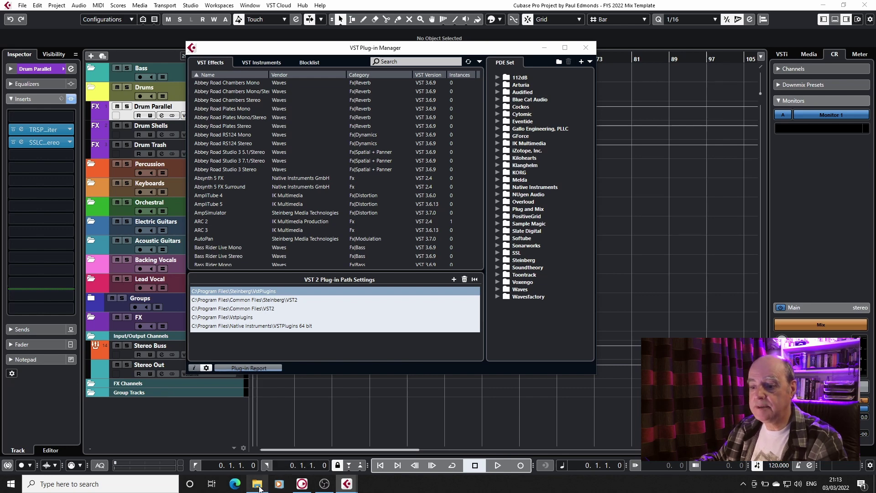
mouse_move(258, 487)
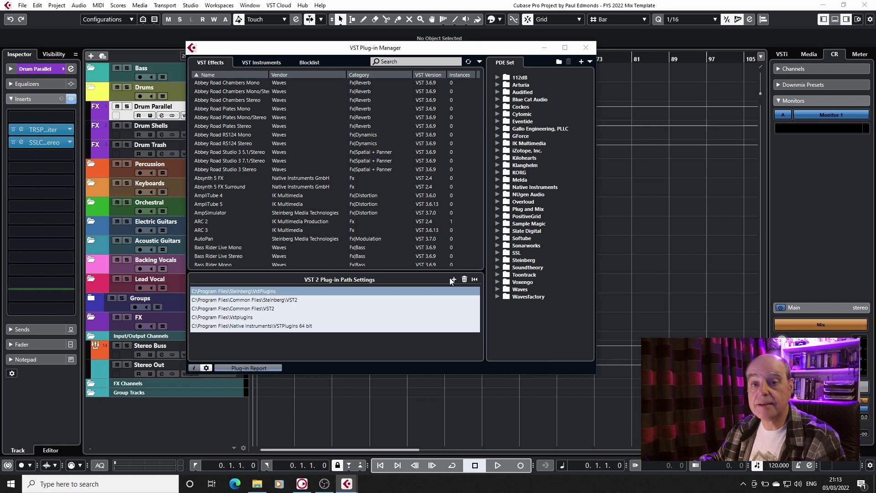
Step: Hide the plug-in paths, sort the effects by VST version, then close the Plug-in Manager
left_click(207, 369)
left_click(206, 369)
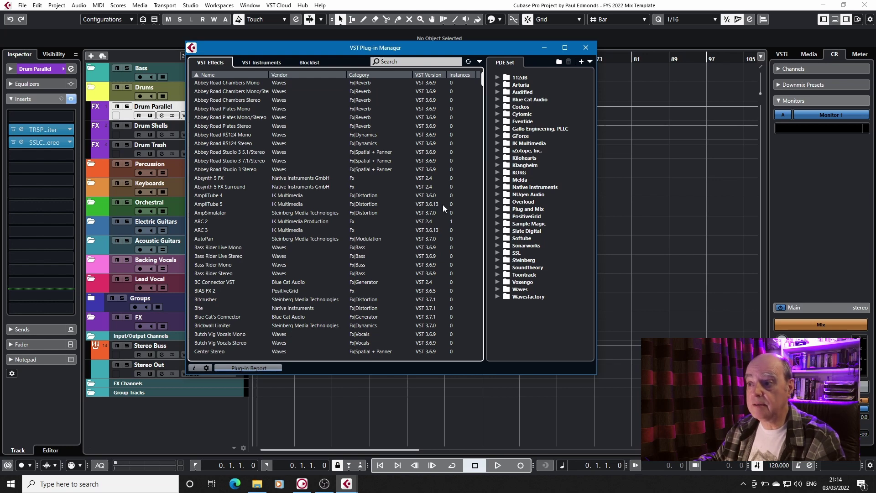
left_click(438, 74)
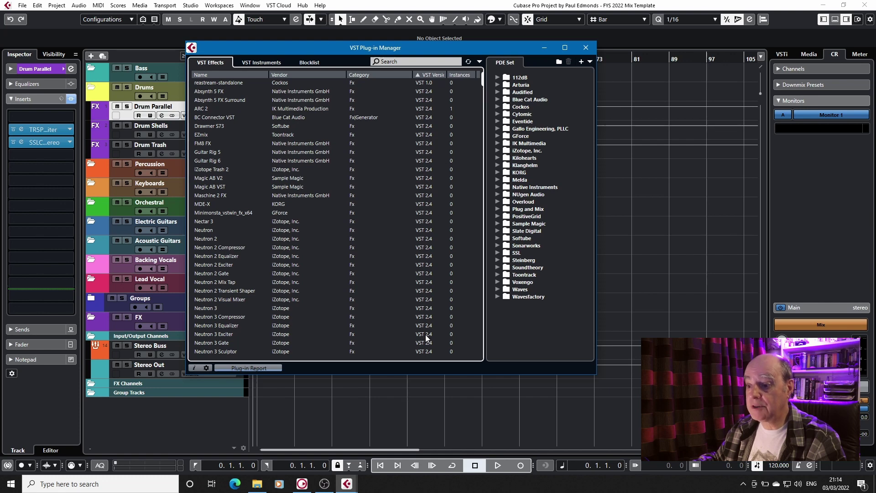
scroll(413, 309, "down", 20)
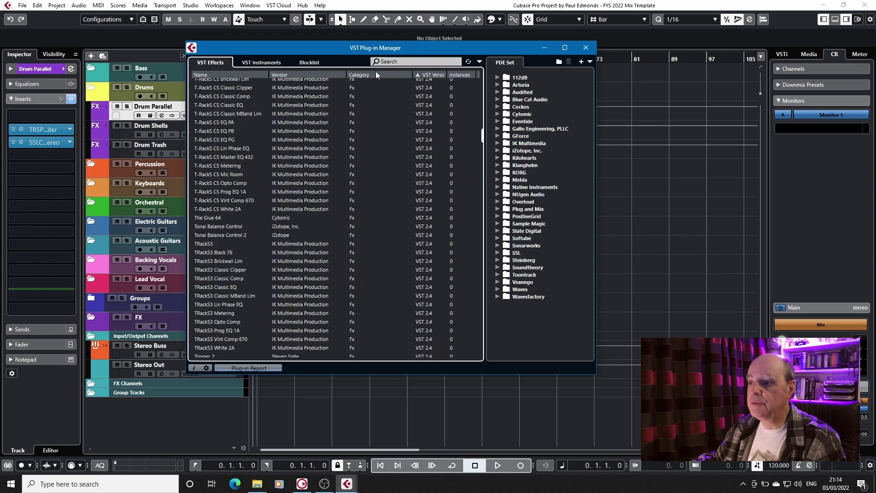
left_click(238, 75)
left_click(436, 75)
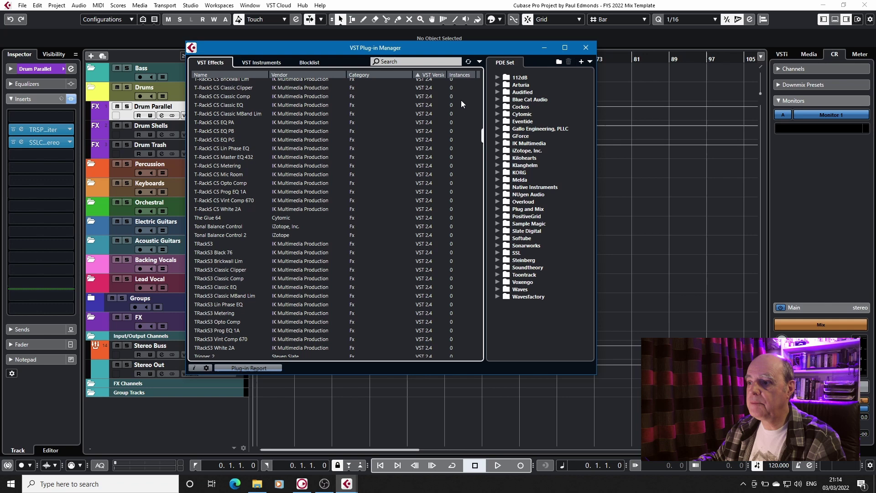
left_click_drag(483, 141, 482, 80)
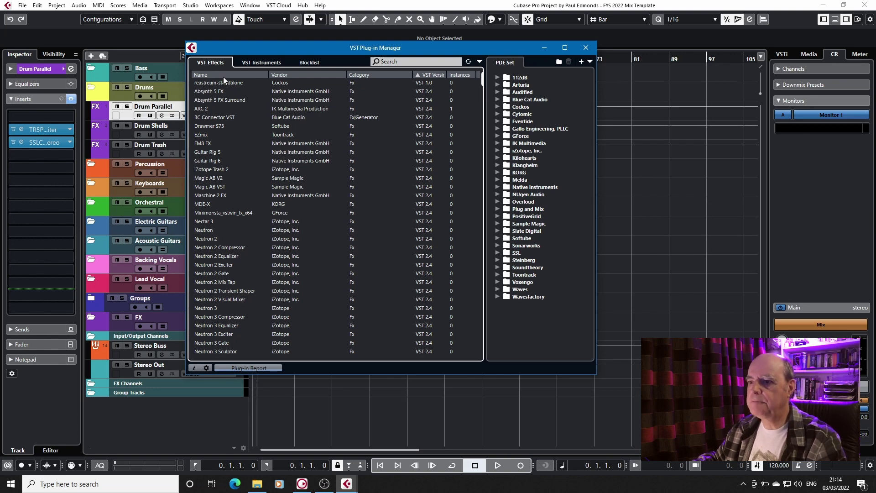
left_click(587, 47)
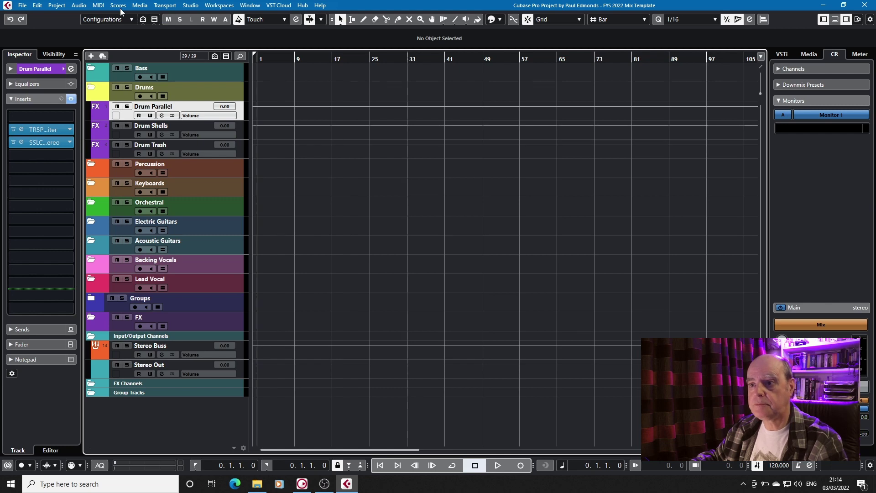
Step: In Studio Setup, check Track and VST Quick Controls, then show the Generic Remote mappings
left_click(191, 6)
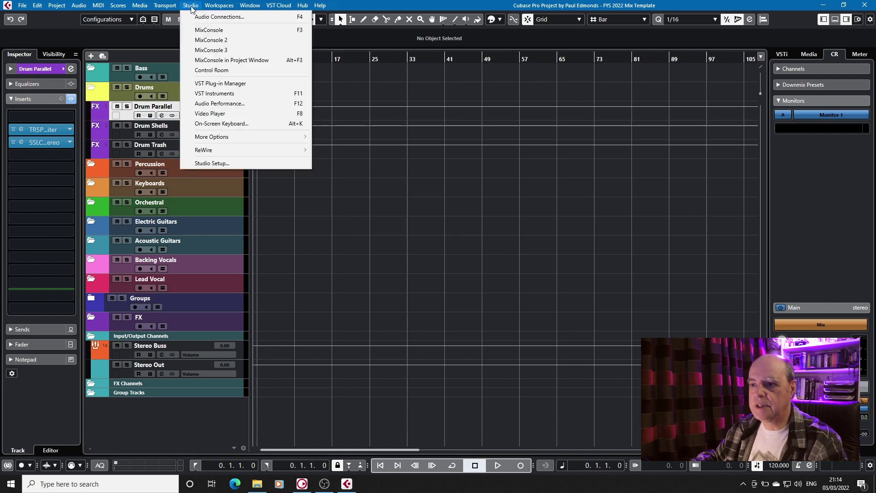
left_click(211, 163)
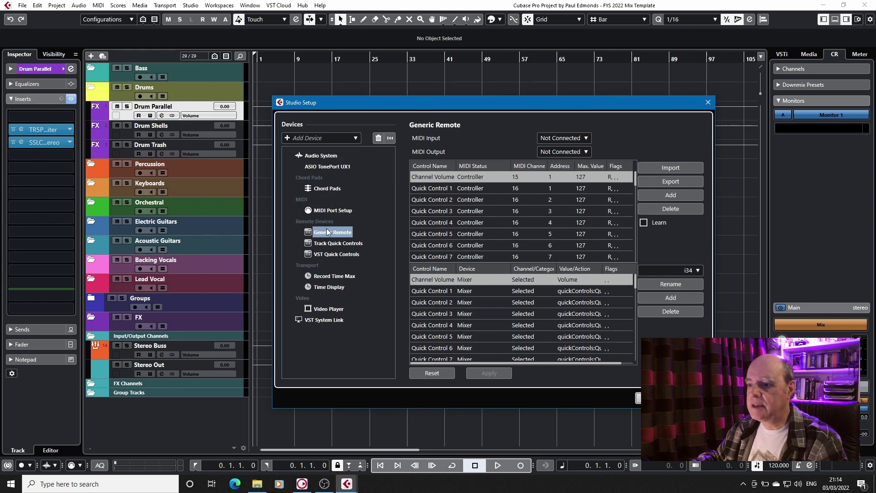
left_click(324, 243)
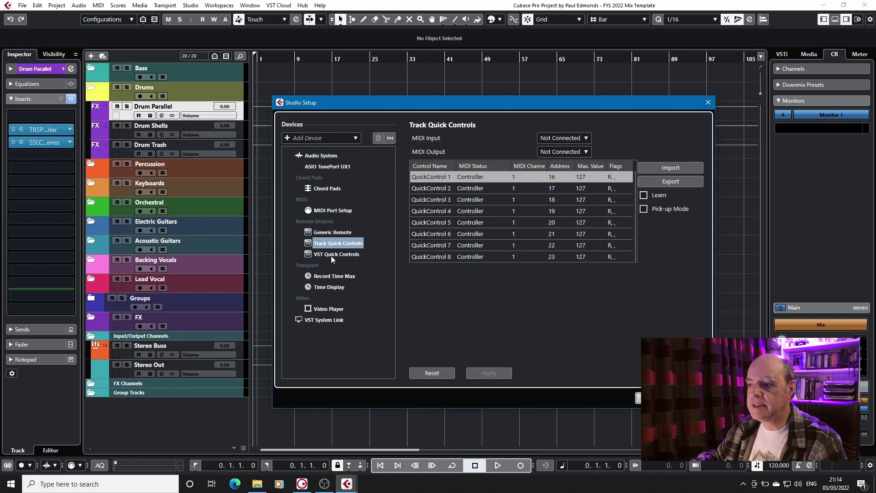
left_click(332, 255)
left_click(354, 242)
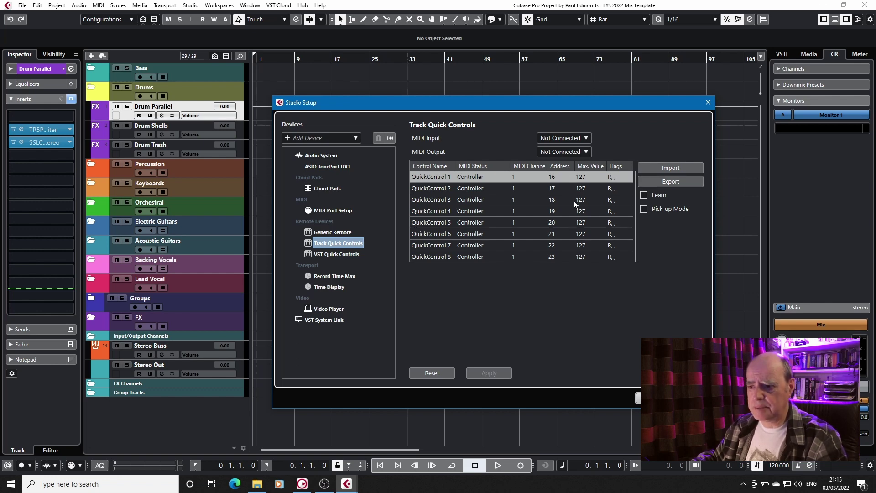
left_click(325, 233)
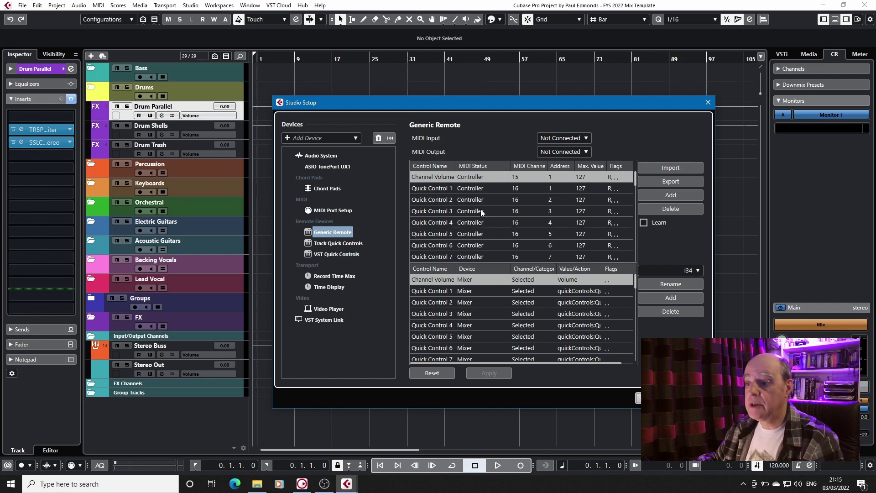
Step: Cancel the Generic Remote export and close the Studio Setup dialog
left_click(667, 182)
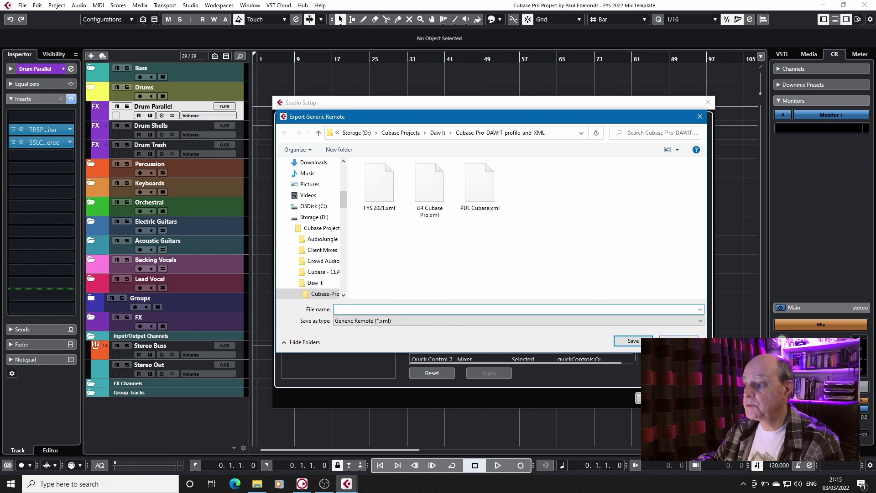
left_click(679, 341)
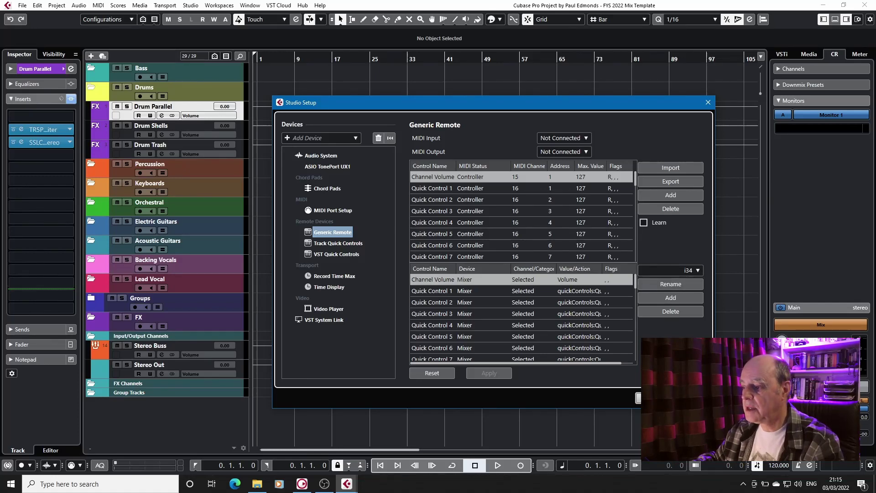
left_click(657, 398)
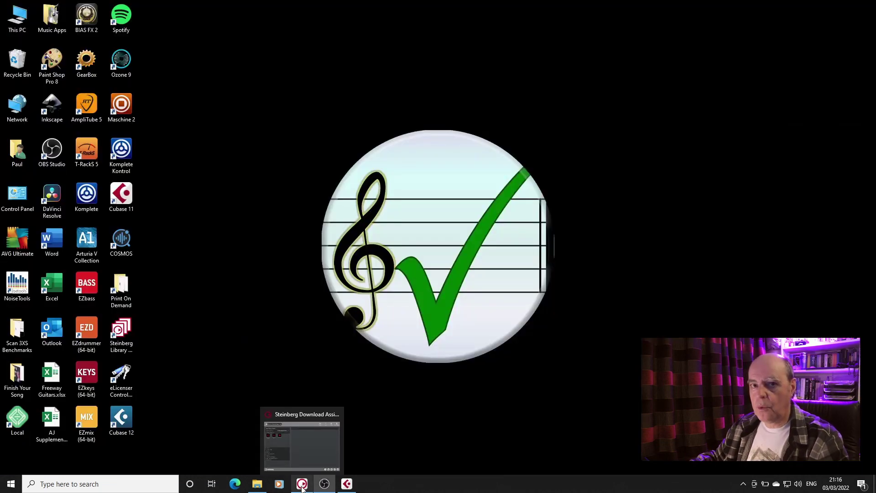
Step: Reposition the Steinberg Download Assistant window and list the Cubase Pro 12 components
left_click(302, 484)
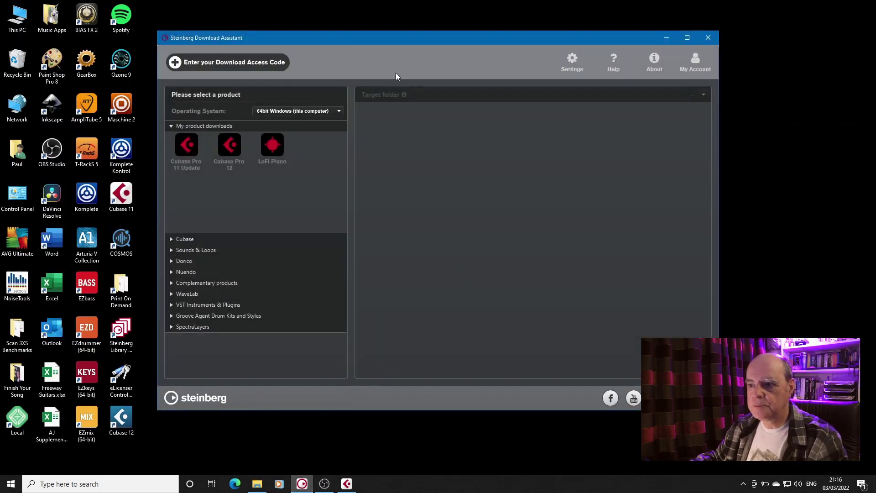
left_click_drag(397, 39, 459, 50)
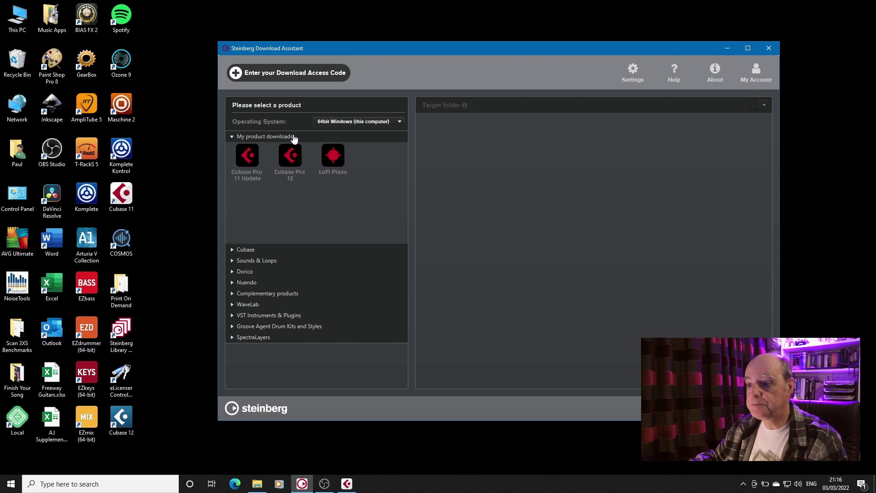
left_click(289, 157)
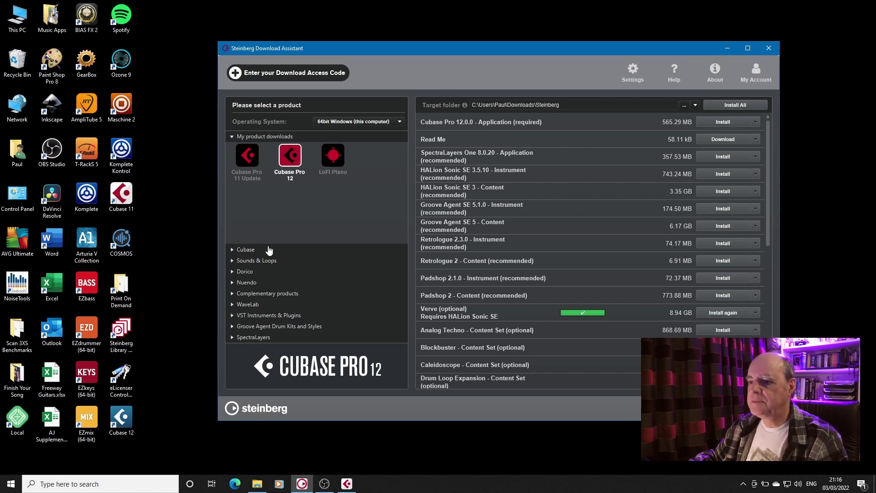
Step: Expand the Cubase category and alternate between Cubase Pro 11 and 12 components, ending on Pro 12
left_click(238, 250)
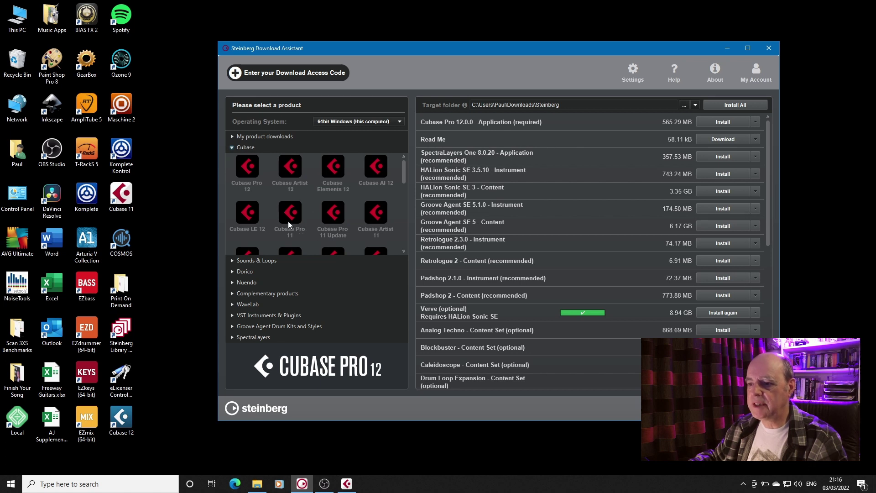
left_click(244, 169)
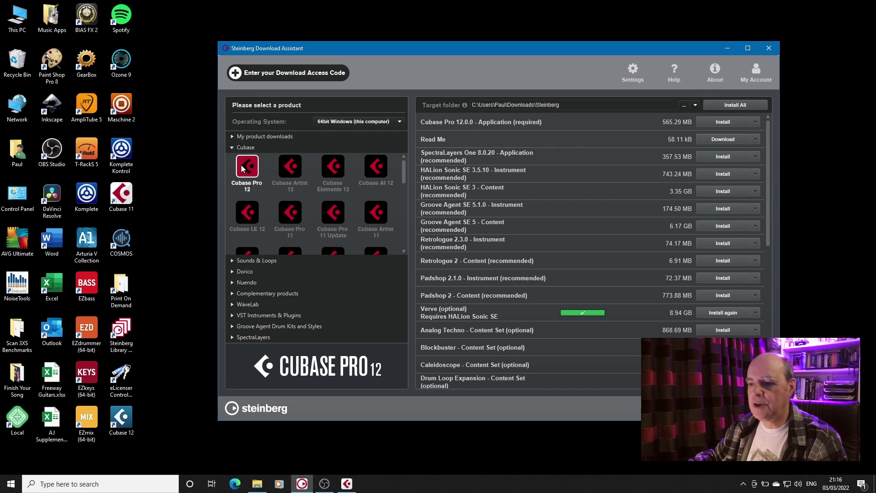
left_click(298, 218)
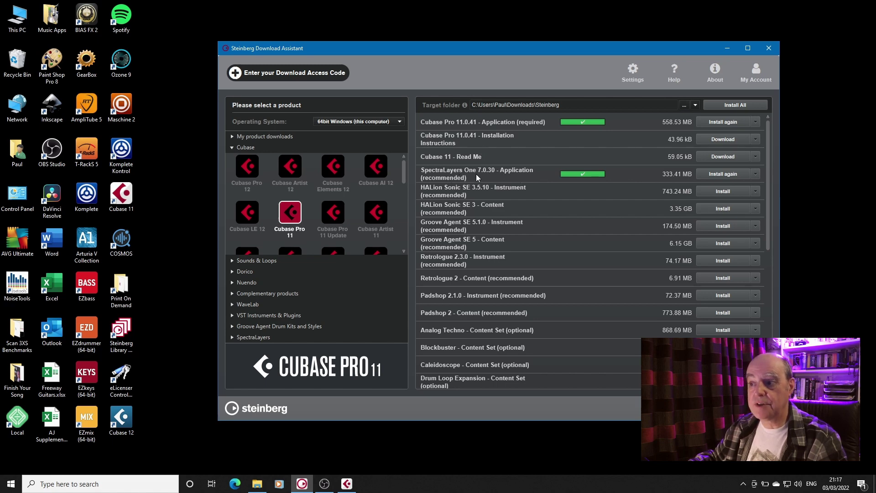
left_click(244, 166)
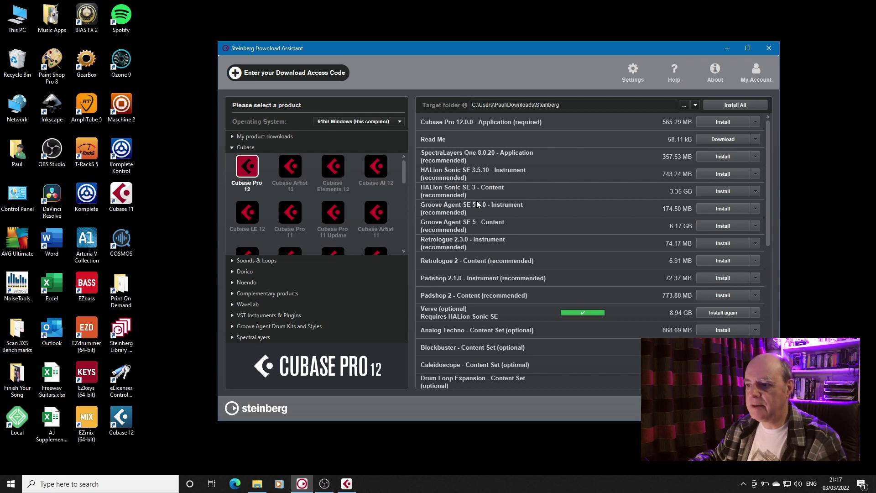
left_click(294, 214)
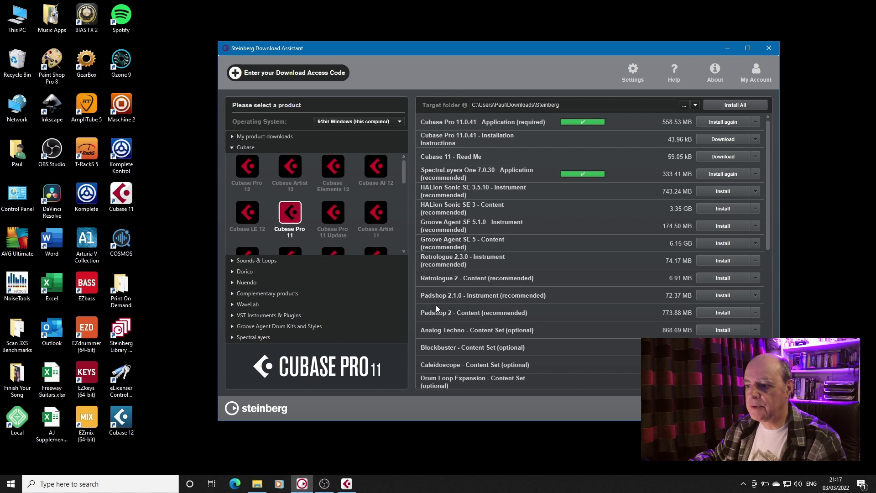
left_click(253, 175)
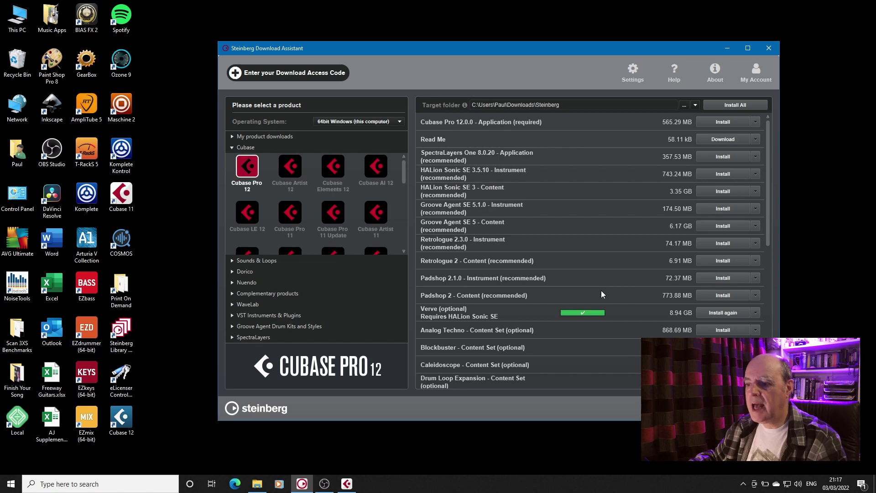
scroll(594, 264, "down", 3)
scroll(593, 264, "down", 5)
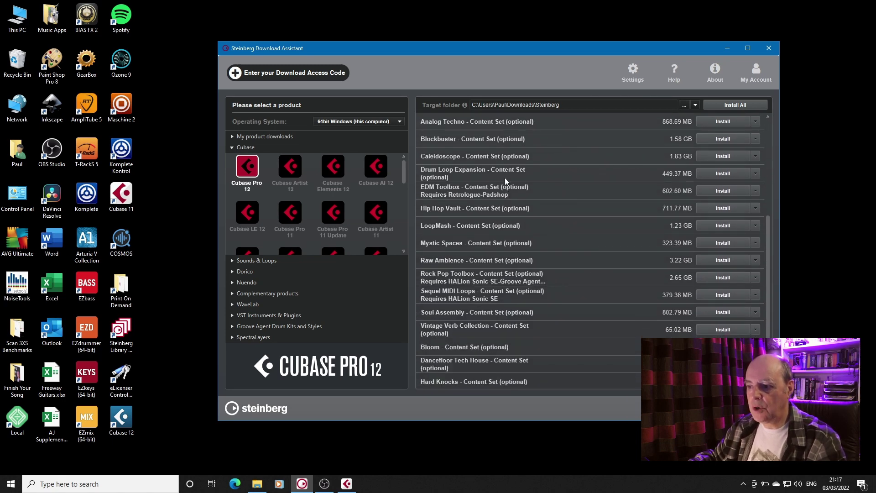
scroll(557, 282, "down", 3)
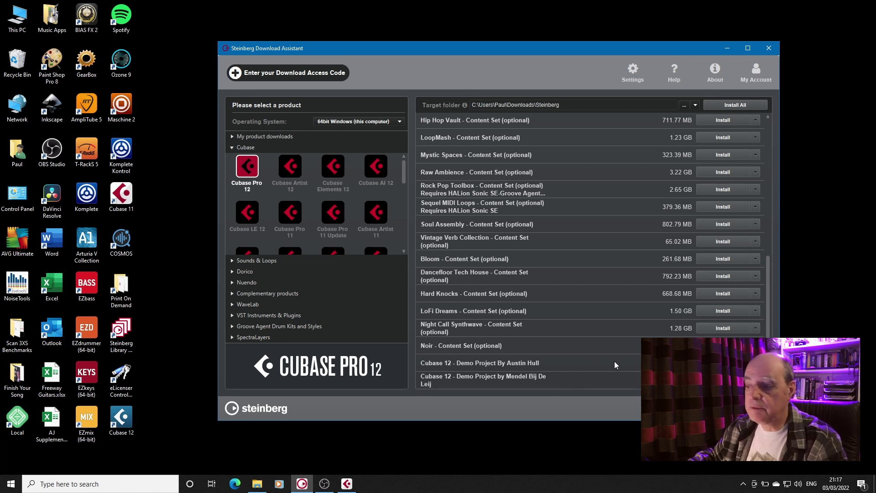
scroll(614, 360, "up", 8)
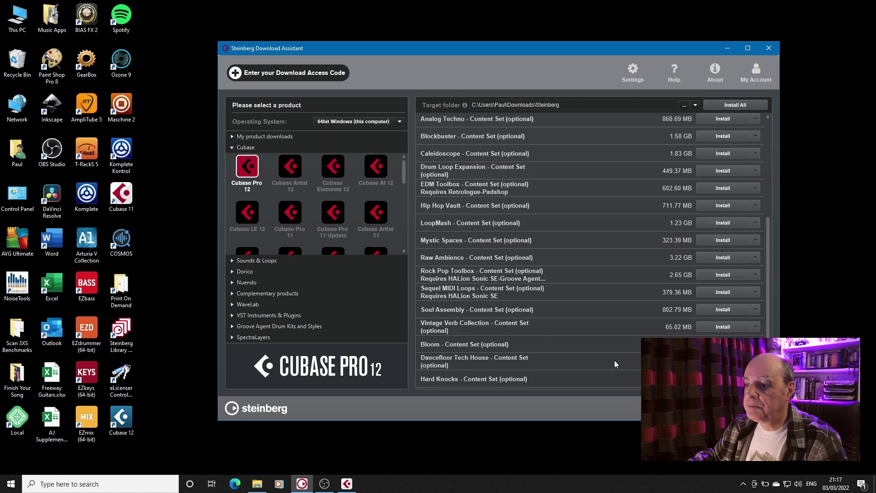
scroll(614, 360, "up", 2)
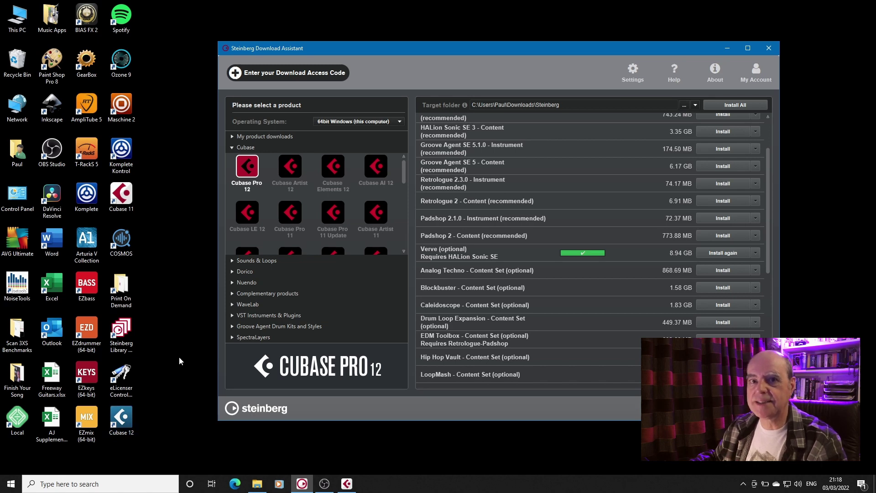
left_click(11, 484)
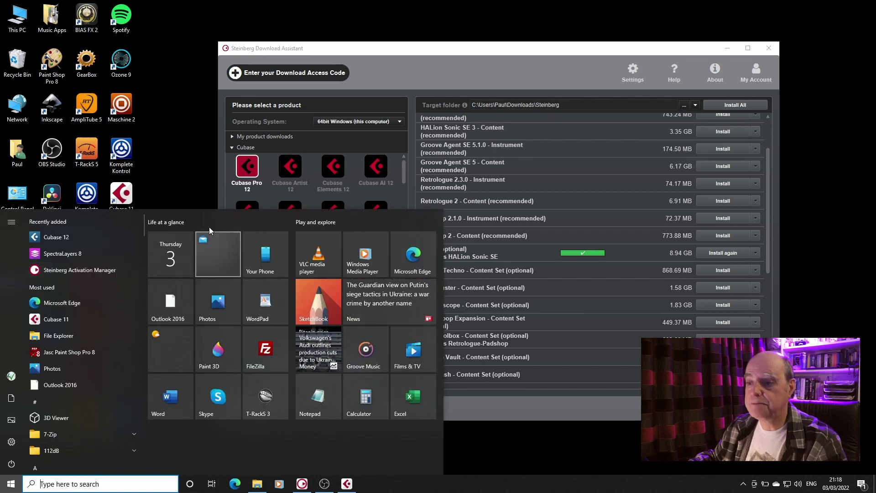
left_click(195, 152)
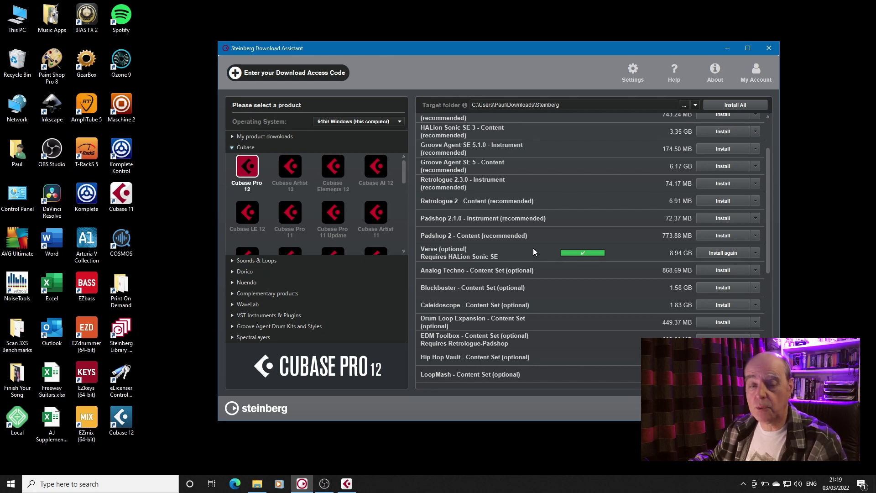
scroll(491, 129, "up", 2)
scroll(489, 129, "up", 1)
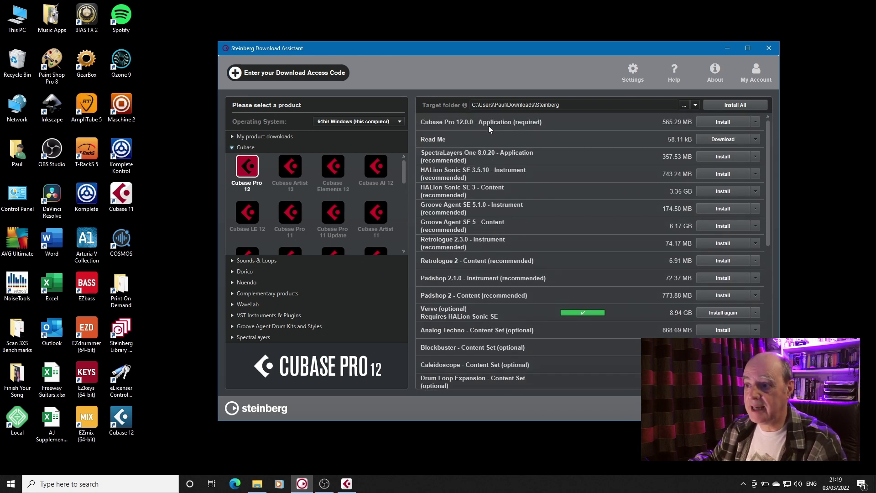